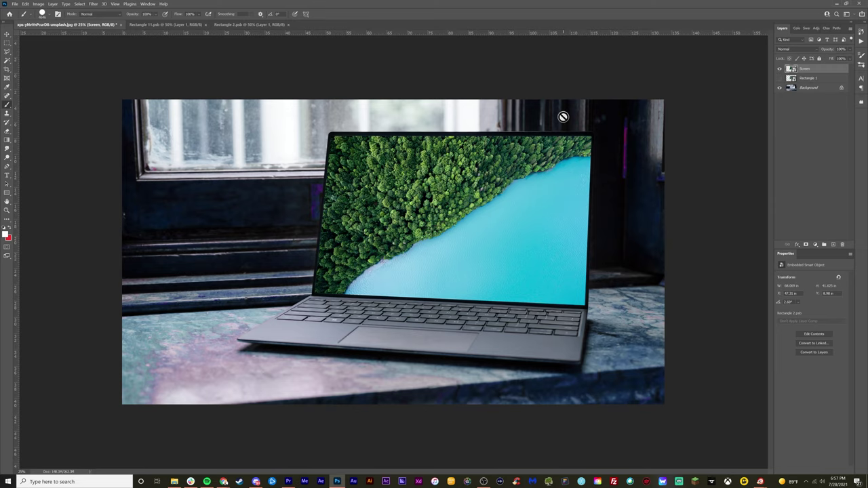
Toggle the Screen layer's visibility to compare the forest image against the marble artwork.
click(779, 69)
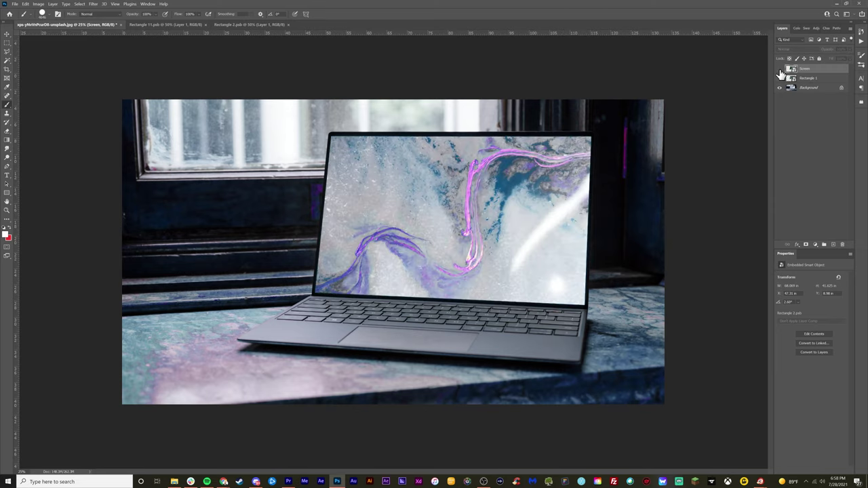
click(779, 69)
click(779, 70)
click(779, 69)
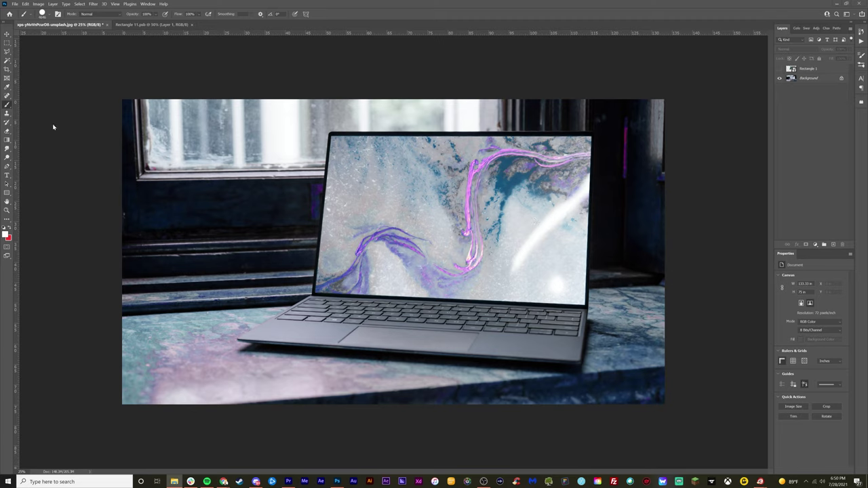
Create a 1920 × 1200 px white rectangle with 10 px corner radii over the laptop screen.
click(7, 193)
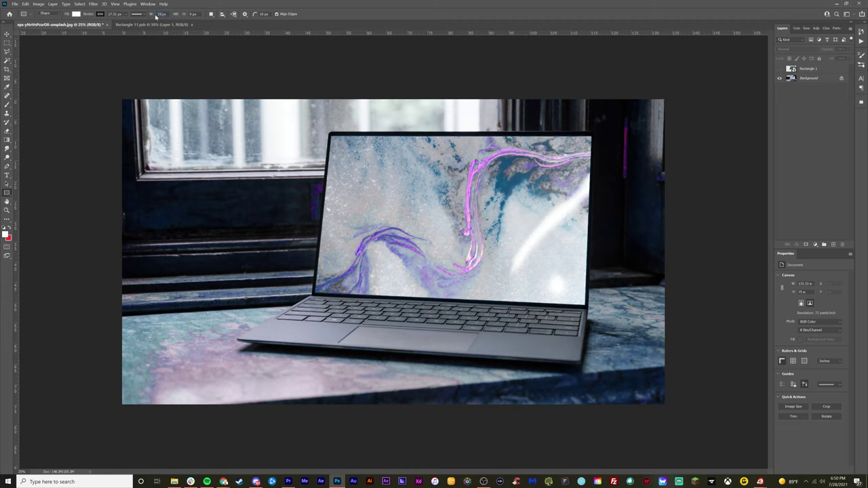
text(1933)
key(BackSpace)
key(BackSpace)
text(20)
text(12)
text(80)
drag(323, 133, 581, 271)
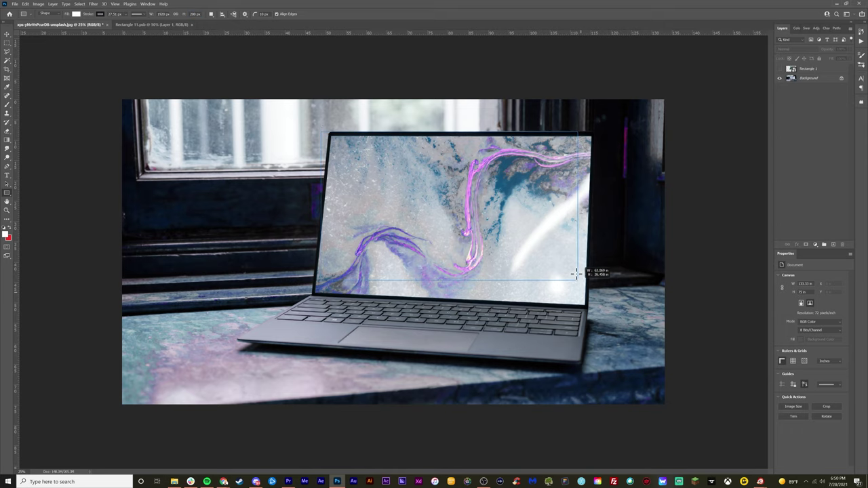
key(Escape)
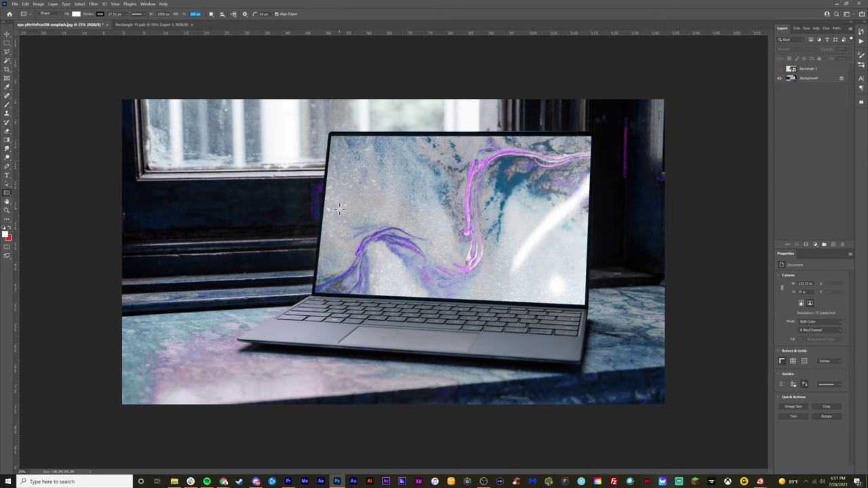
click(339, 209)
drag(174, 201, 324, 179)
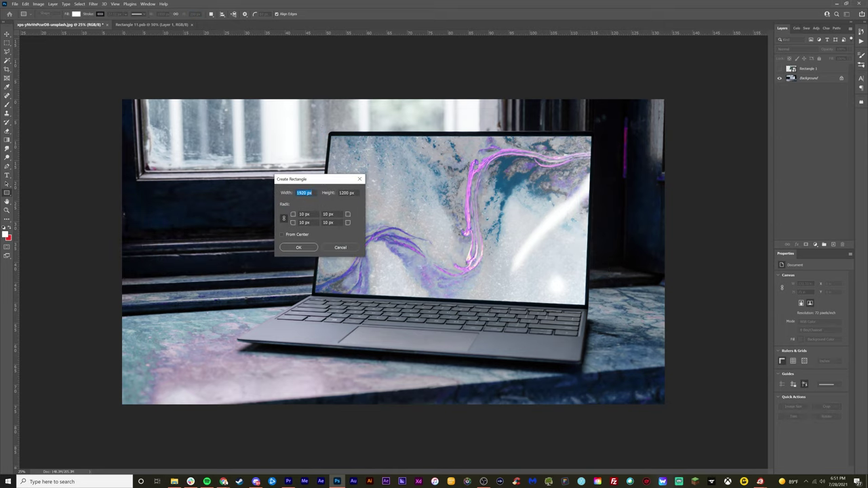
click(298, 246)
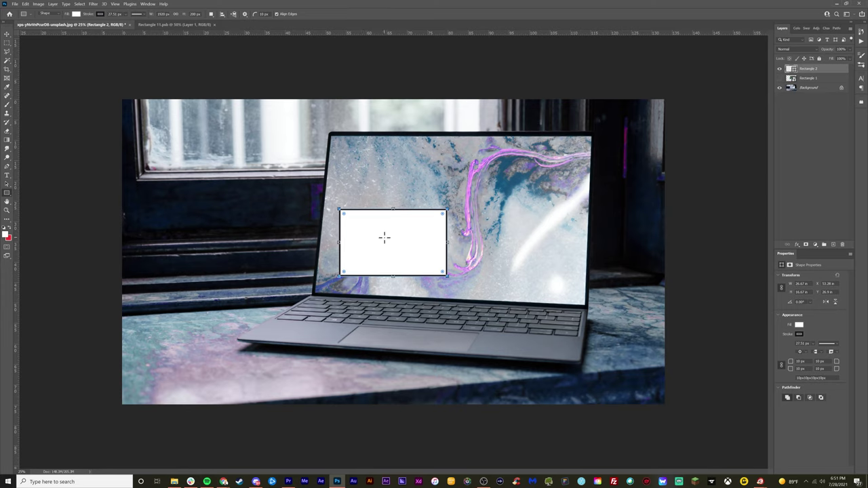
Show the Properties panel and select the Rectangle 2 layer.
click(147, 4)
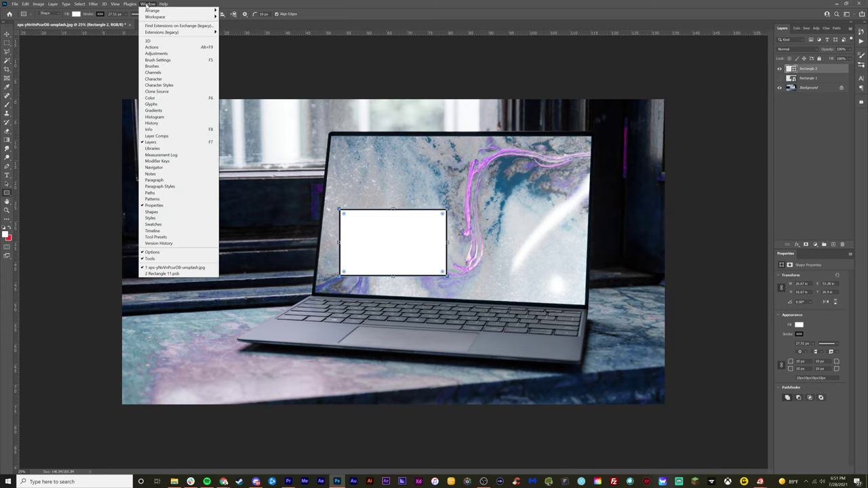
click(160, 206)
click(7, 33)
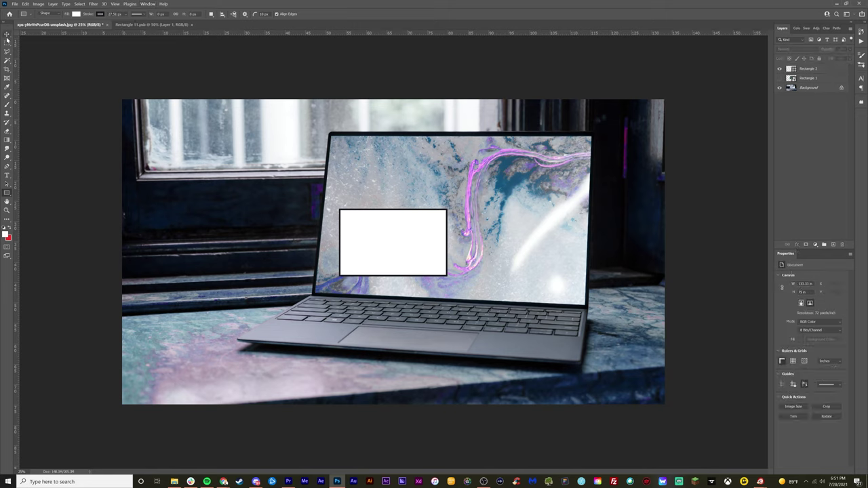
click(444, 241)
click(464, 180)
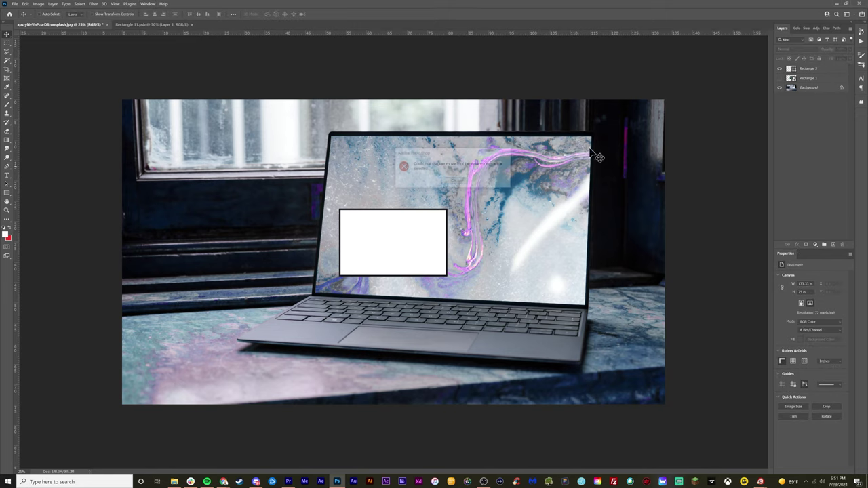
click(804, 69)
Set Rectangle 2's fill to red and its stroke to none.
click(799, 326)
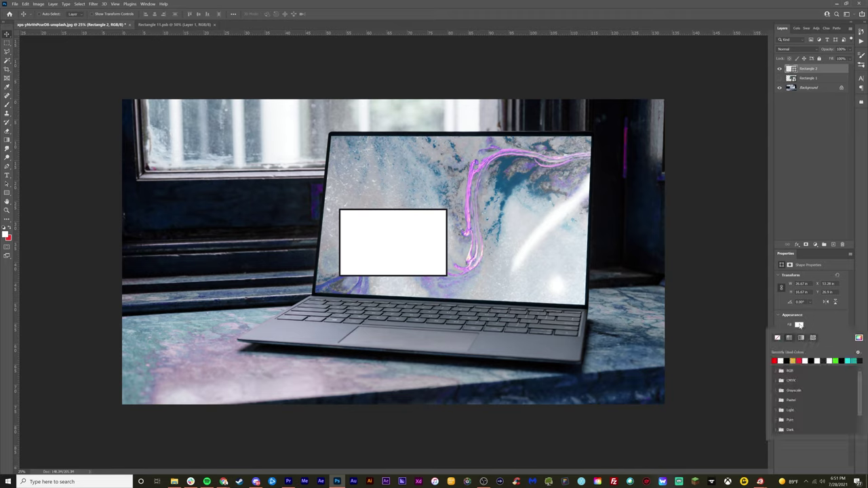
click(774, 359)
click(800, 334)
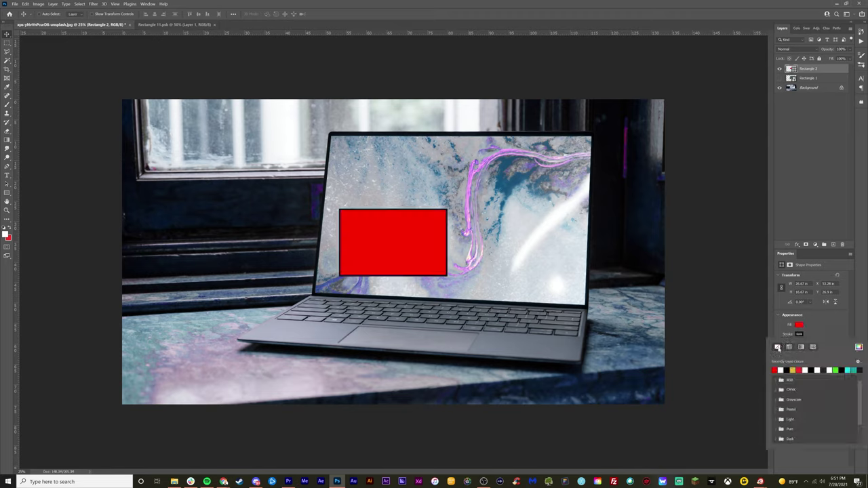
click(777, 346)
click(798, 152)
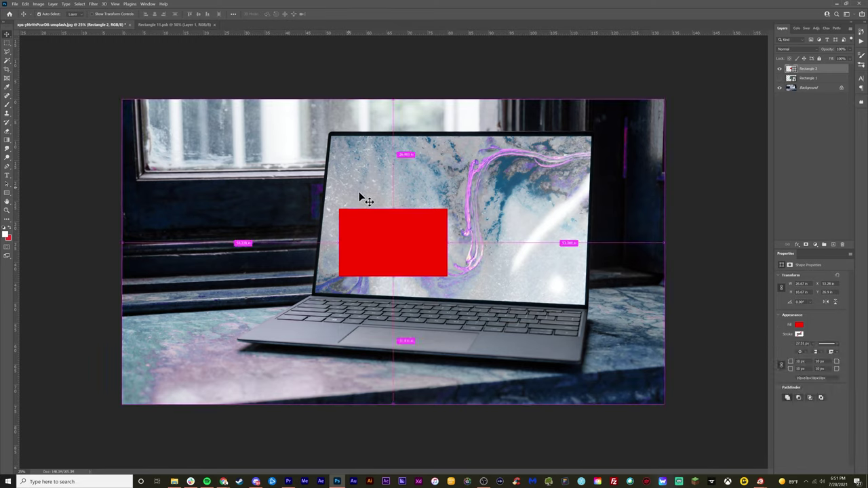
Enlarge the red rectangle over the laptop screen and set its blend mode to Color Burn.
key(ctrl+t)
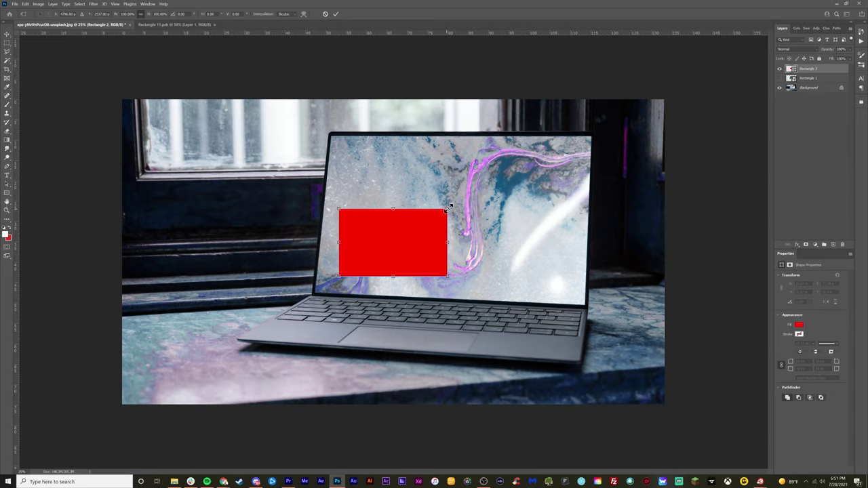
drag(447, 209, 531, 146)
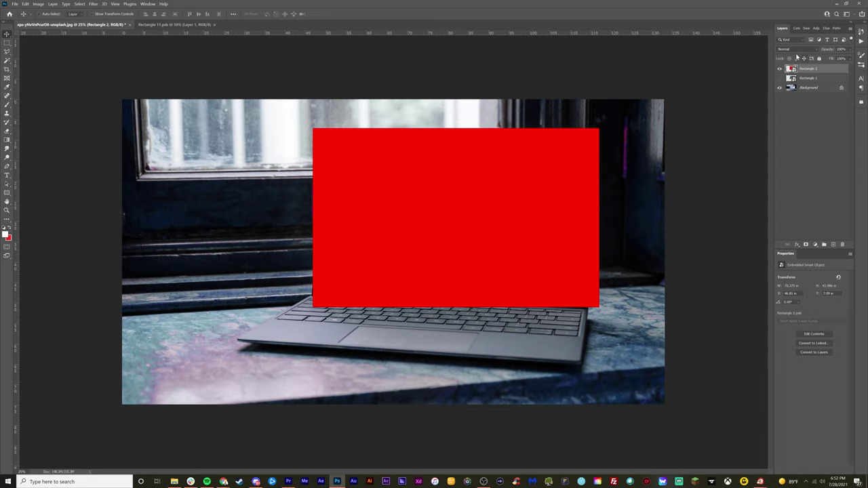
click(792, 50)
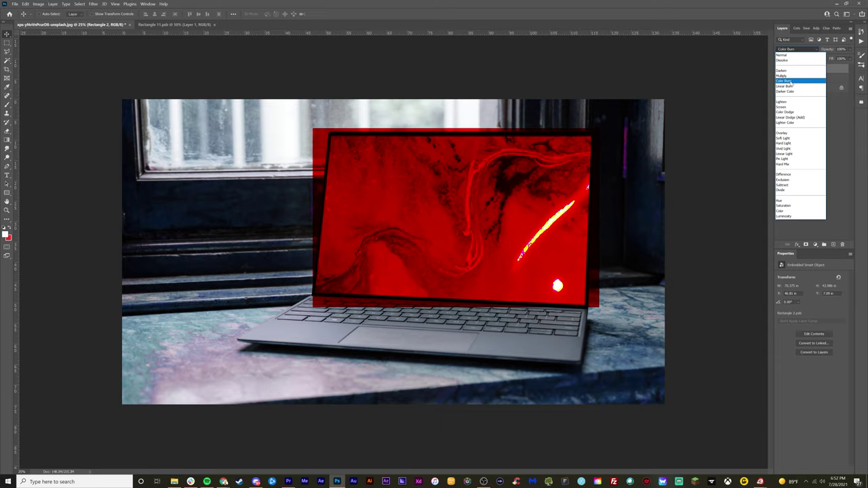
click(790, 82)
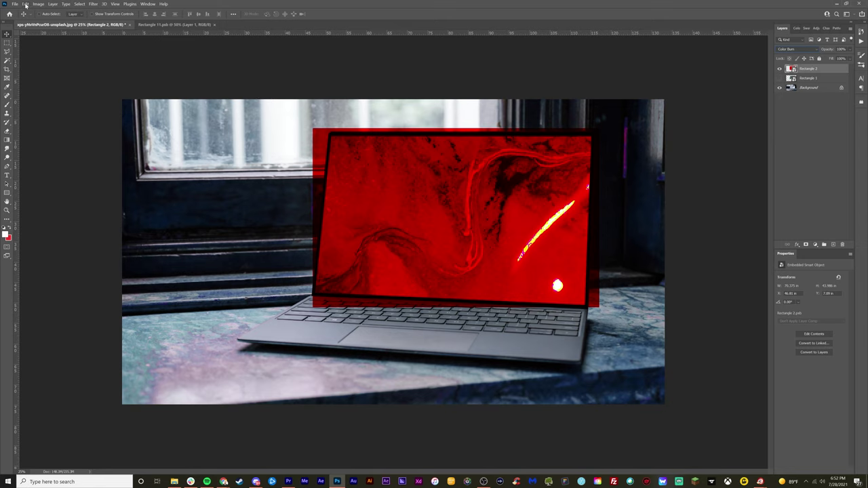
Distort the red layer, dragging its four corners onto the laptop screen's corners.
click(25, 3)
mouse_move(80, 150)
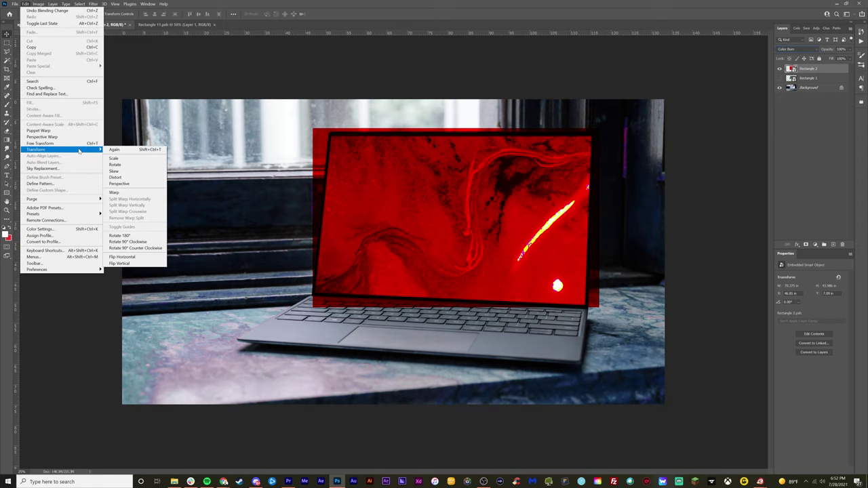
click(113, 177)
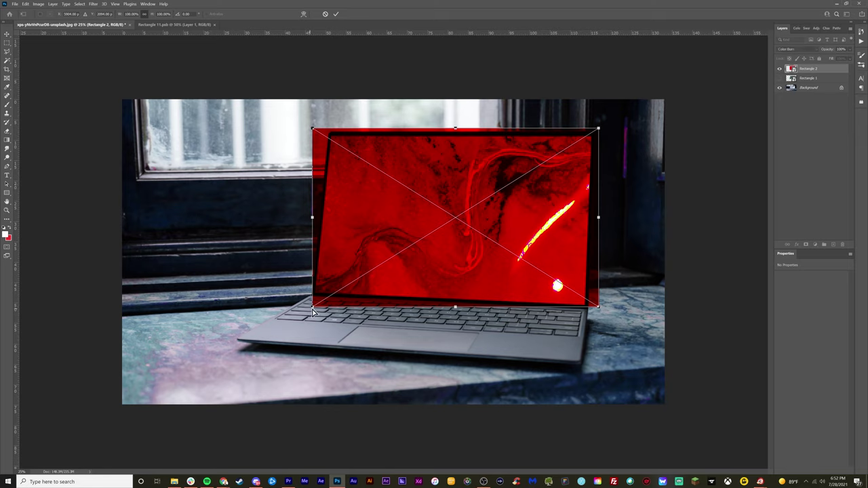
drag(314, 311, 314, 298)
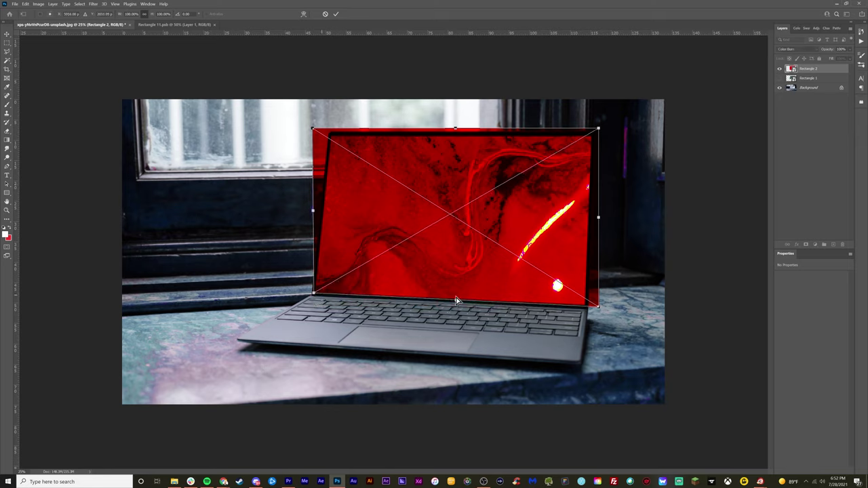
drag(598, 305, 587, 308)
drag(598, 129, 593, 139)
drag(313, 128, 332, 139)
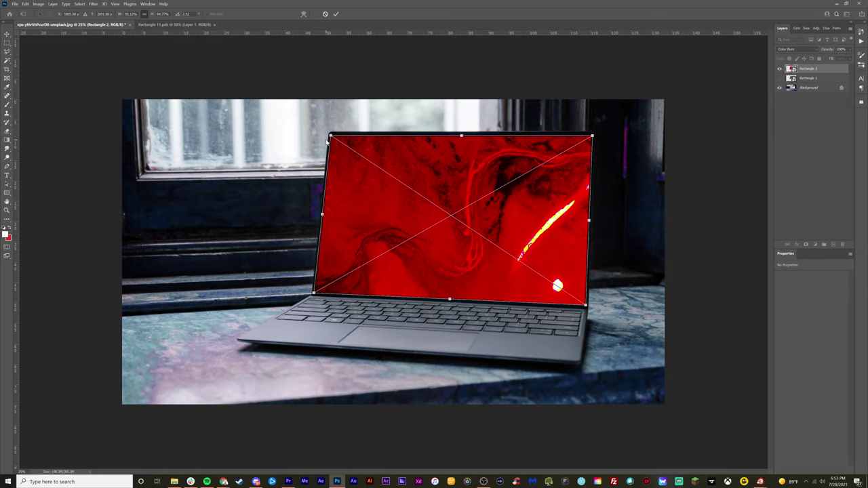
Zoom in to fine-tune the left-side corners against the screen edges, then commit the distortion.
key(ctrl+plus)
key(ctrl+plus)
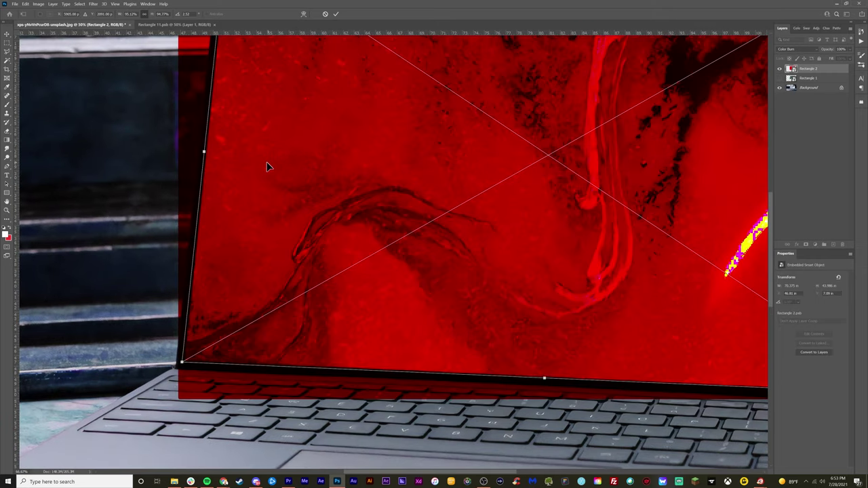
key(ctrl+plus)
scroll(773, 167, up, 3)
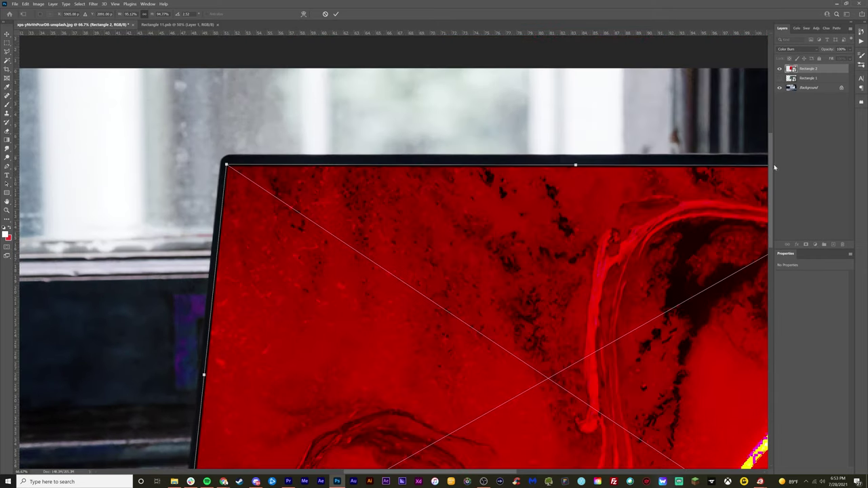
drag(228, 166, 229, 170)
drag(773, 196, 775, 266)
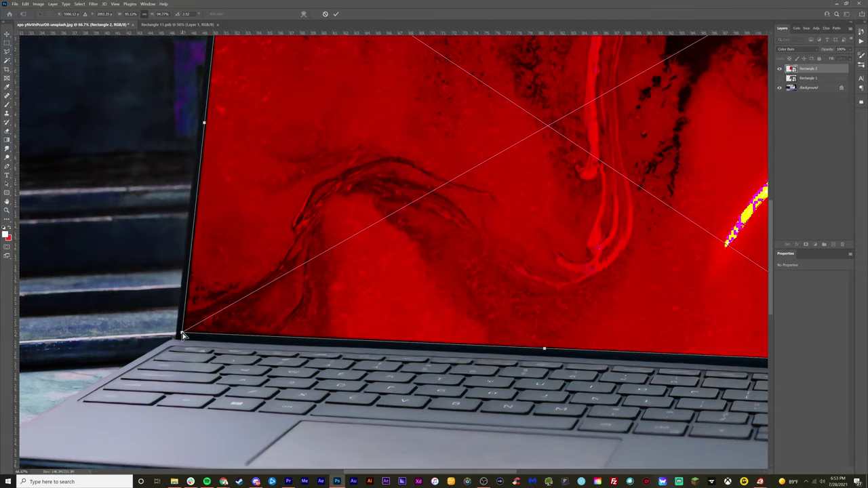
drag(182, 332, 185, 334)
scroll(508, 360, right, 10)
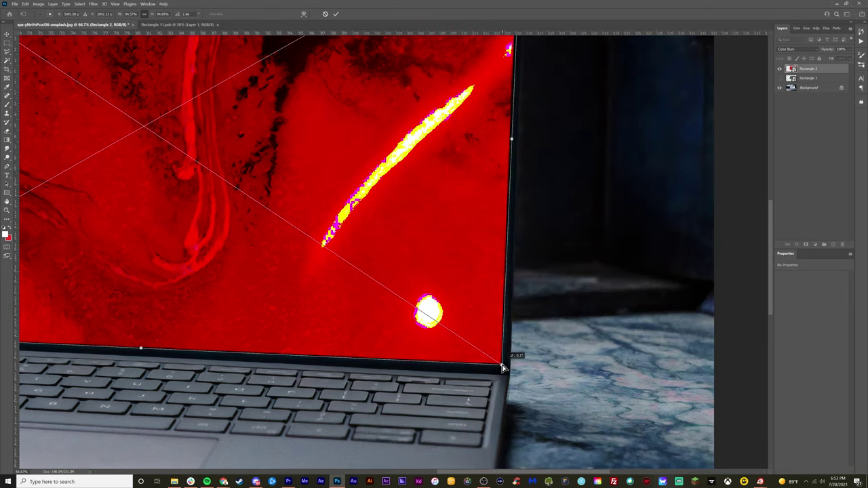
scroll(521, 222, up, 6)
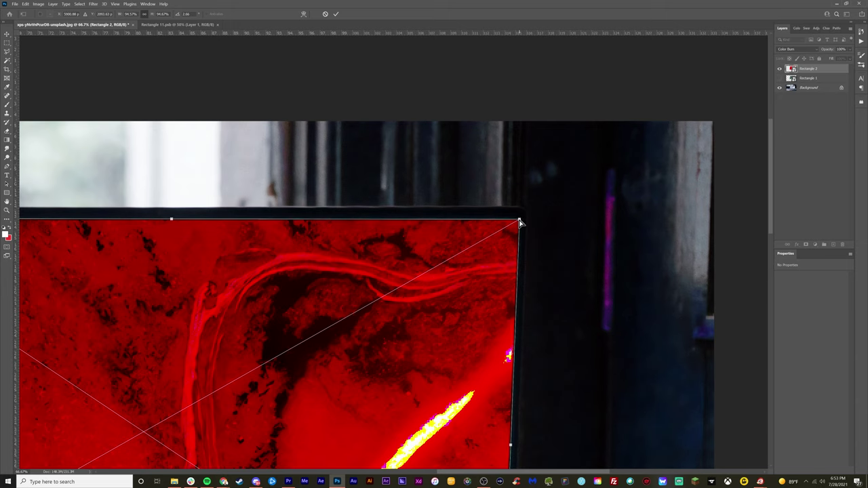
key(ctrl+plus)
key(ctrl+plus)
scroll(595, 473, right, 5)
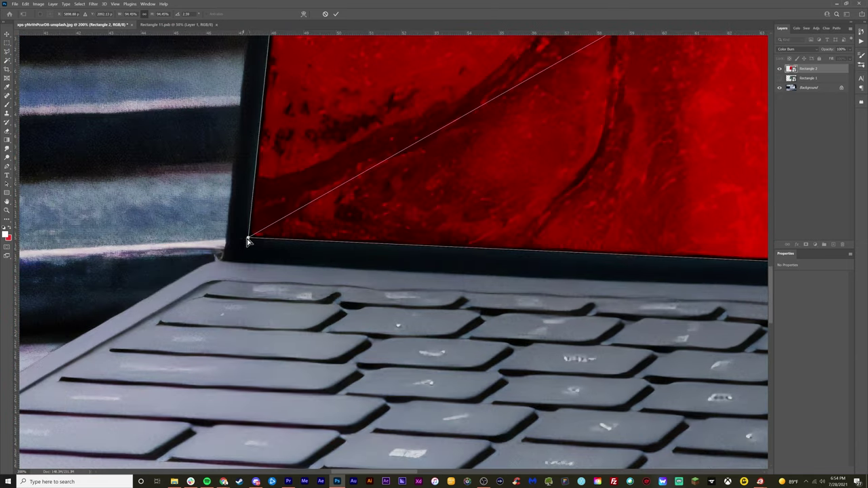
drag(248, 240, 249, 237)
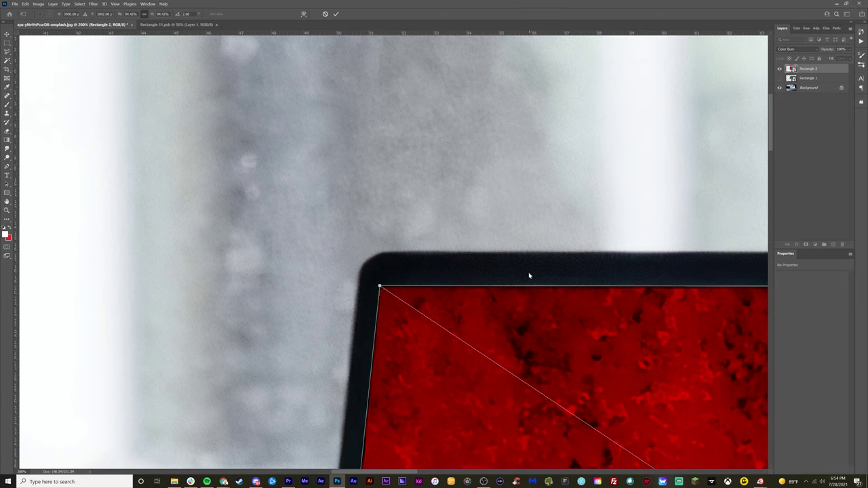
key(ctrl+0)
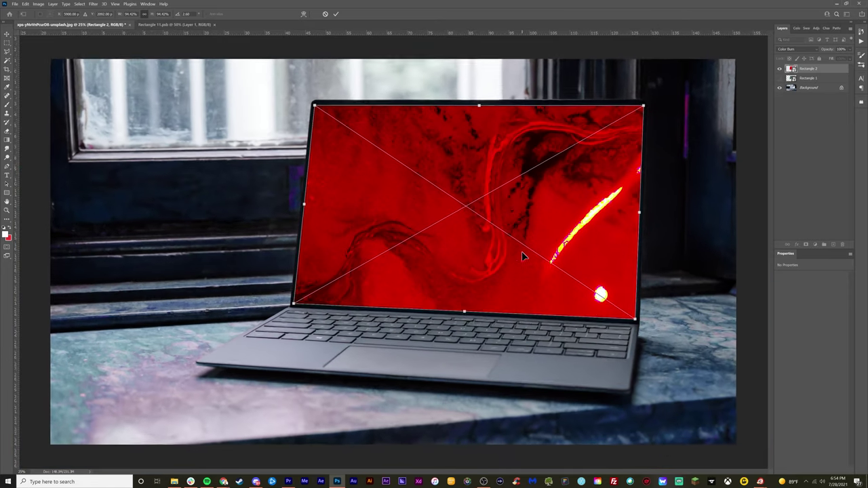
key(ctrl+plus)
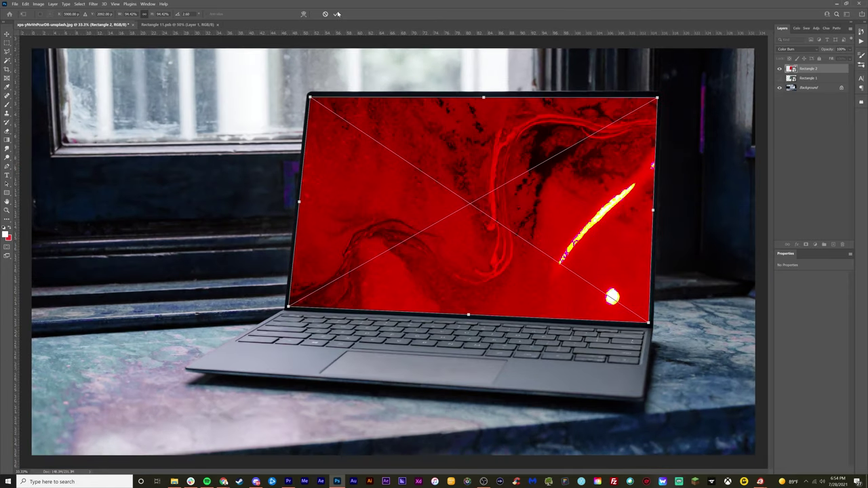
click(336, 13)
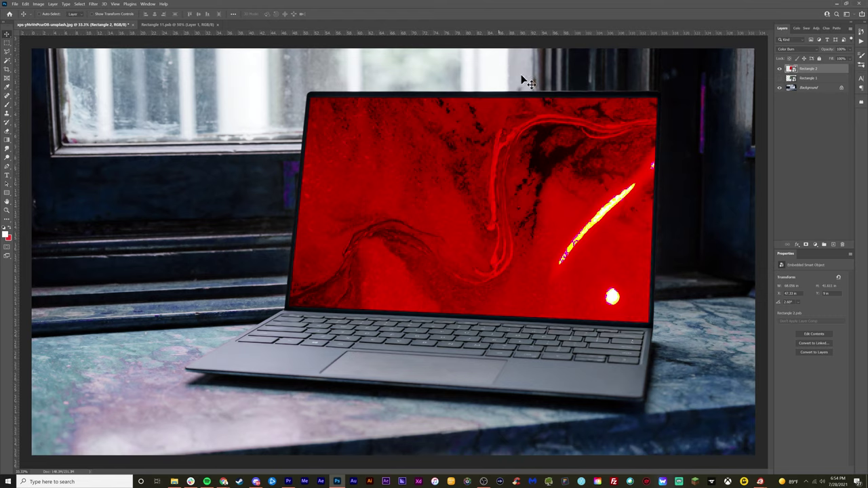
Switch the red layer to Normal blending and rename Rectangle 2 to 'Screen'.
click(797, 50)
click(788, 54)
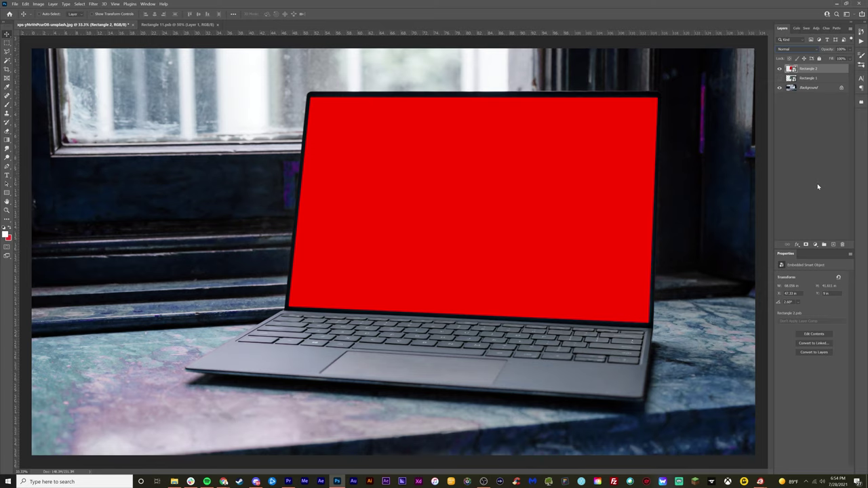
ctrl+click(810, 70)
click(821, 70)
double_click(813, 70)
text(Screen)
click(811, 102)
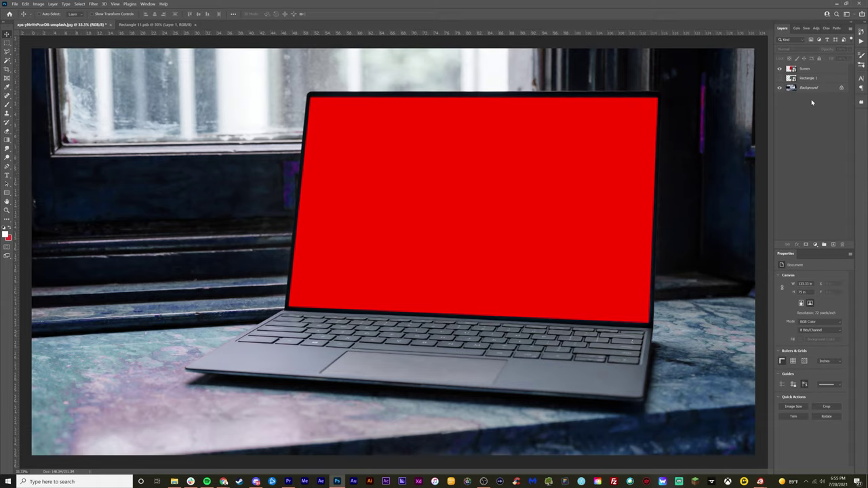
Open the Screen smart object as Rectangle 2.psb and drag the forest photo in from File Explorer.
double_click(791, 70)
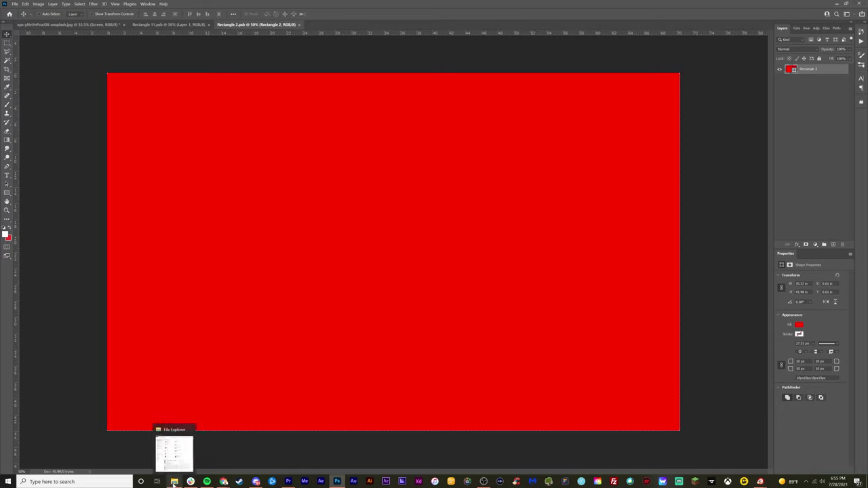
click(173, 482)
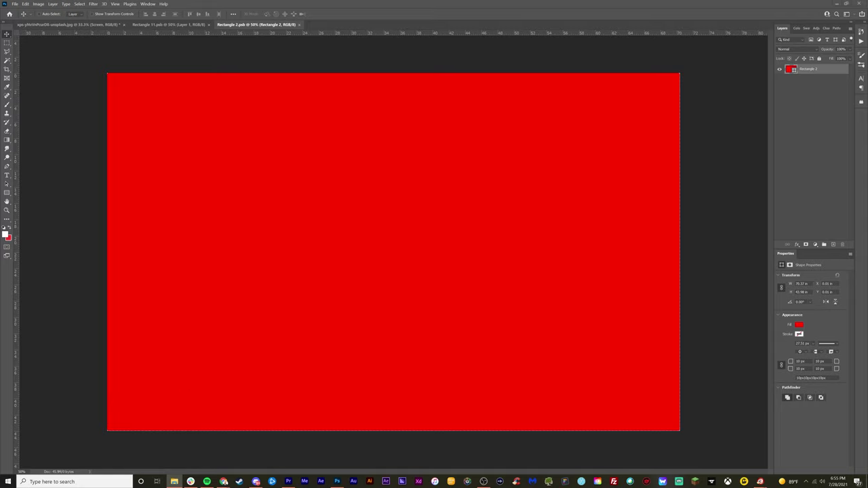
drag(535, 208, 387, 217)
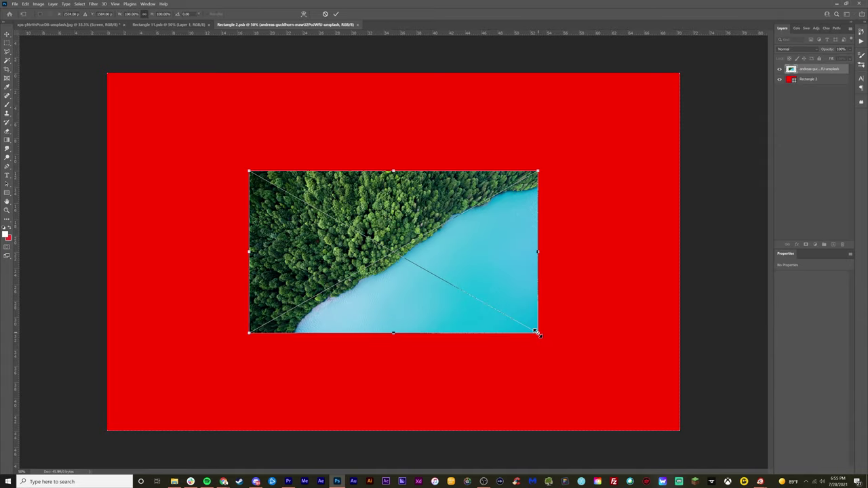
Scale the forest-and-lake photo to cover the whole canvas, commit it, and save Rectangle 2.psb.
drag(537, 334, 703, 448)
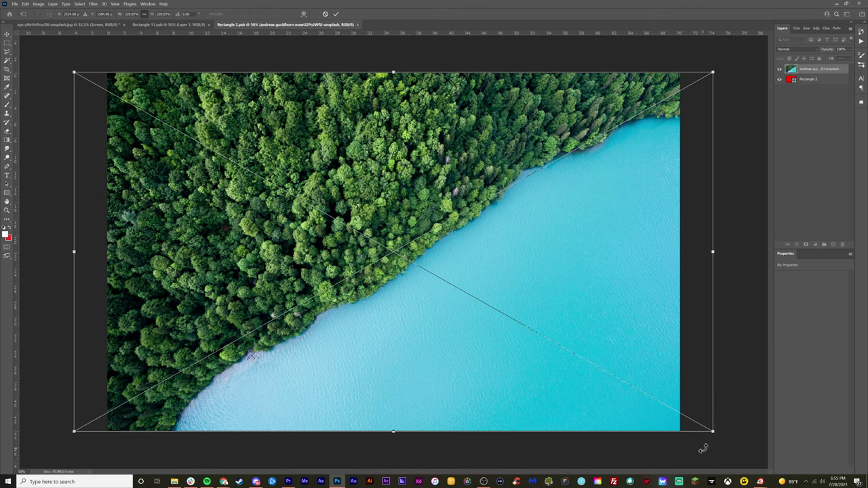
key(Return)
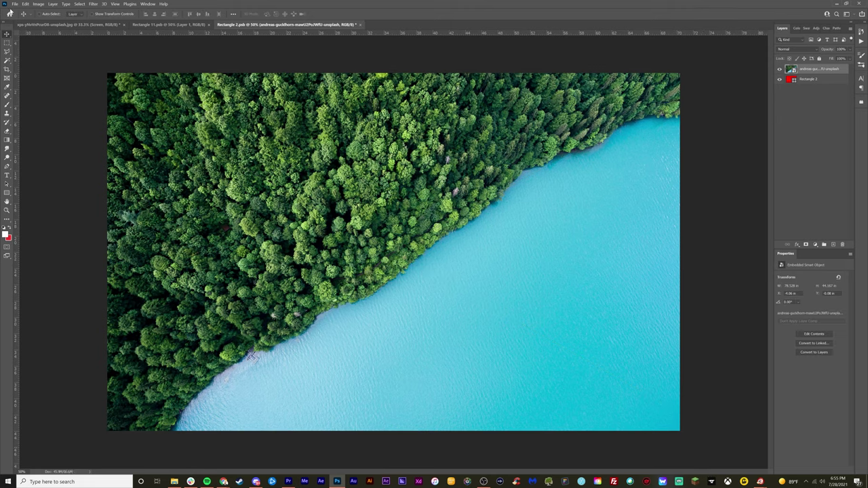
click(14, 4)
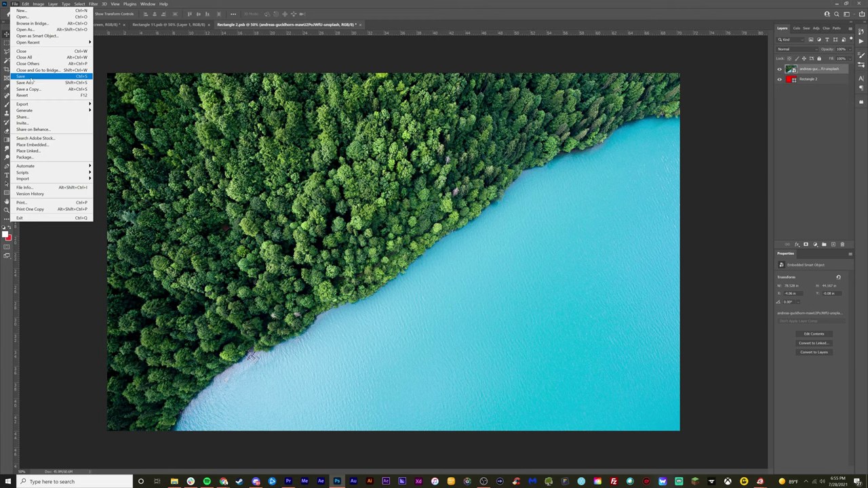
click(30, 77)
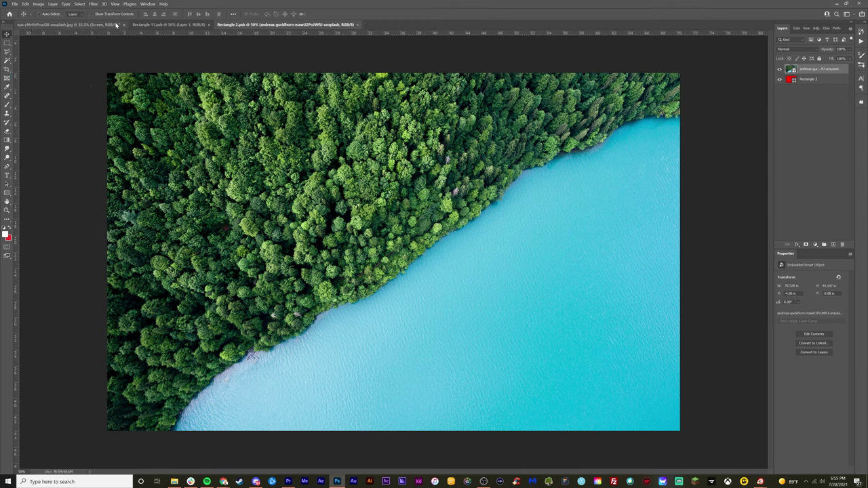
click(68, 25)
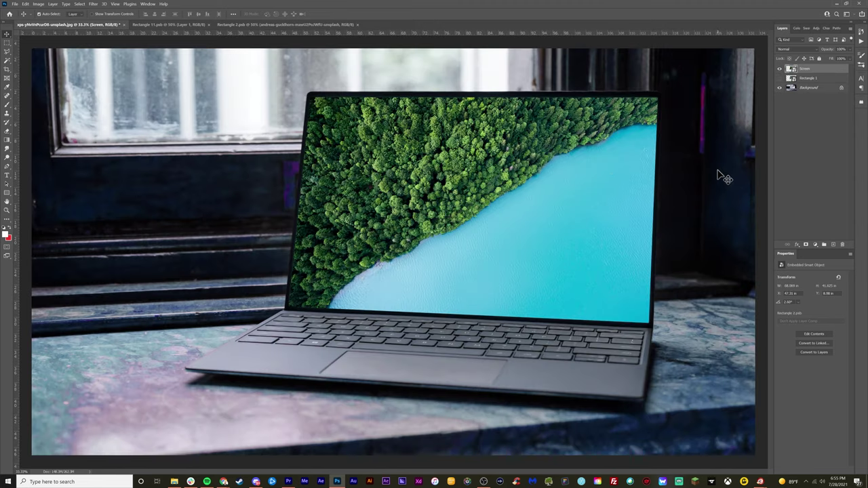
key(ctrl+minus)
key(ctrl+minus)
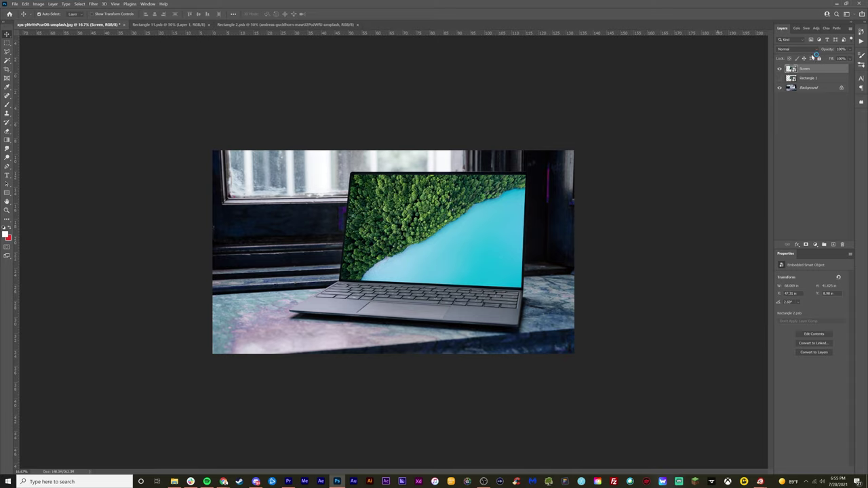
click(780, 70)
click(779, 70)
click(779, 70)
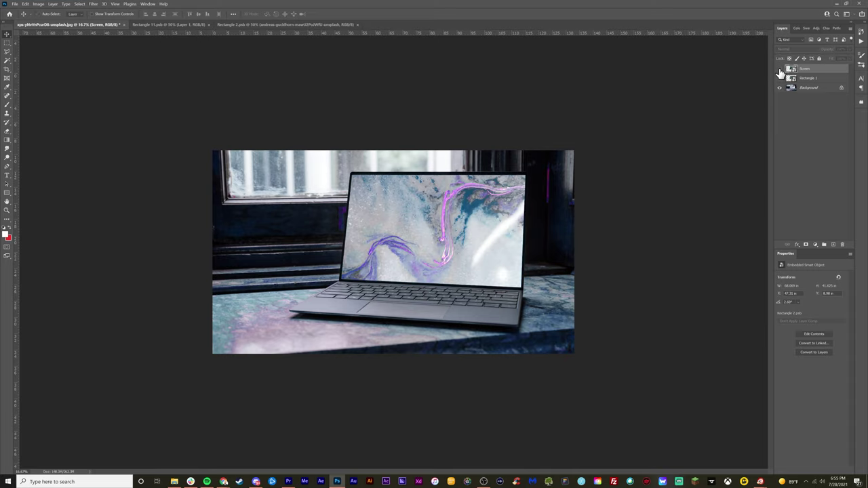
click(780, 70)
click(779, 70)
click(779, 70)
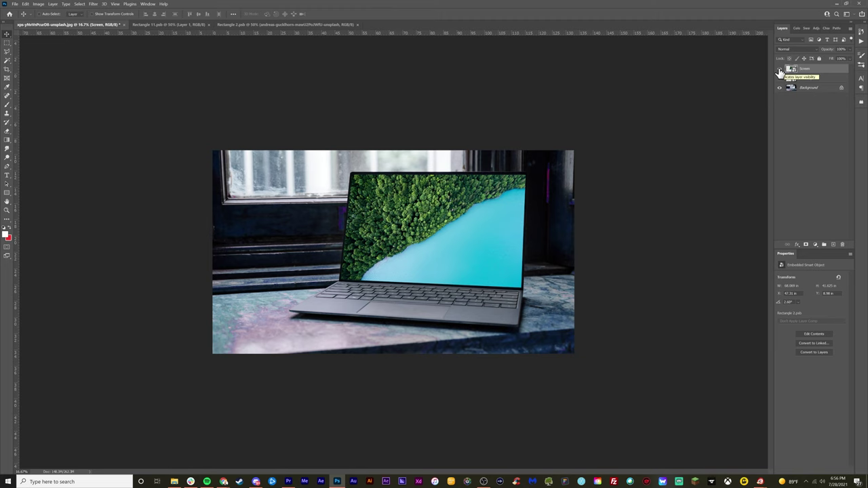
click(259, 25)
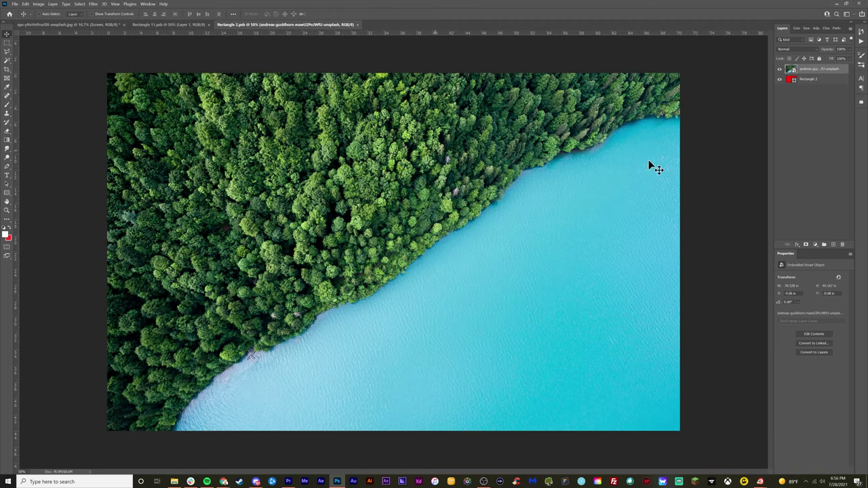
Add a new layer and paint a large white brush dab over the photo's upper-left.
click(833, 245)
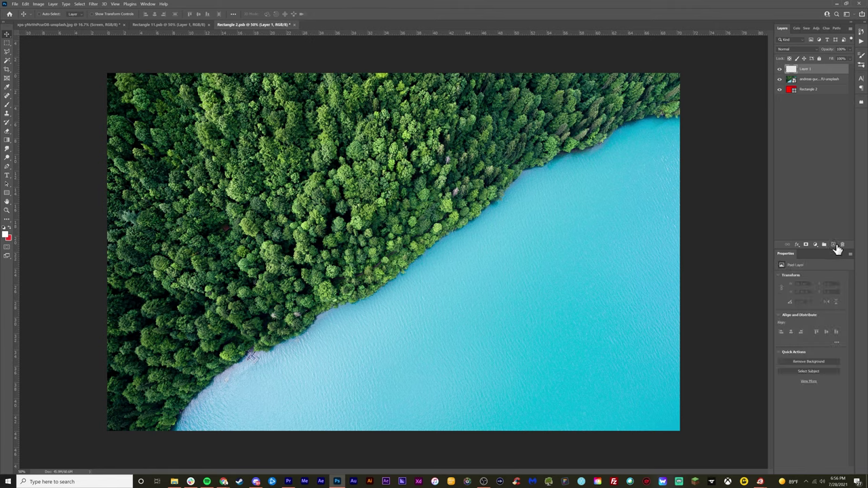
click(8, 105)
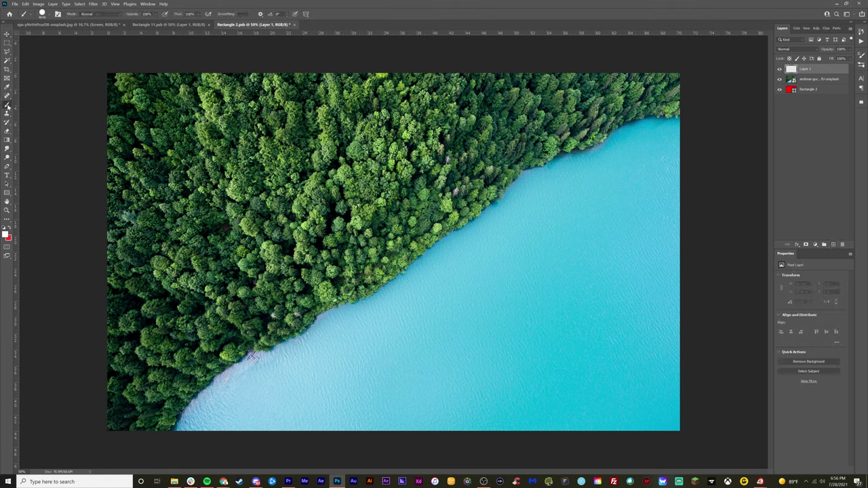
click(46, 14)
key(Escape)
key(i)
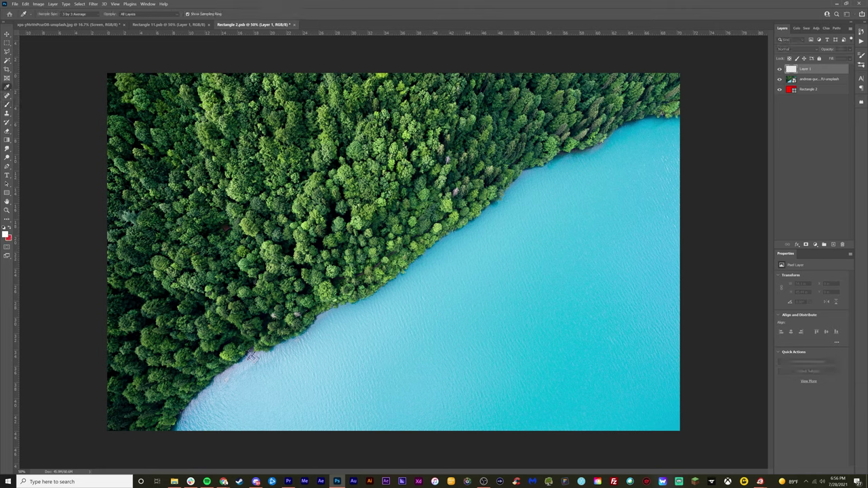
click(6, 234)
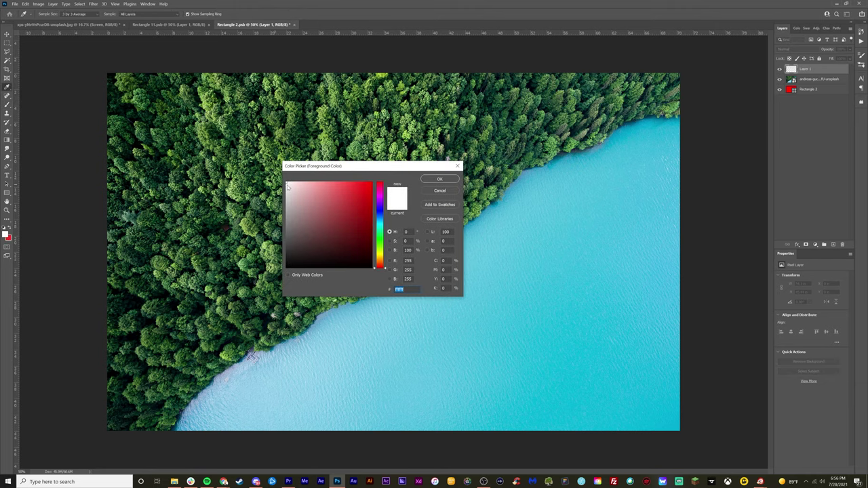
click(439, 179)
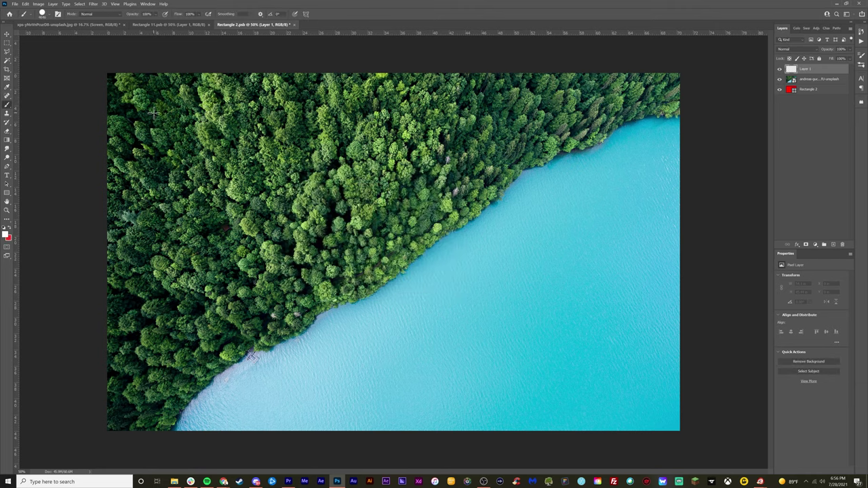
click(154, 113)
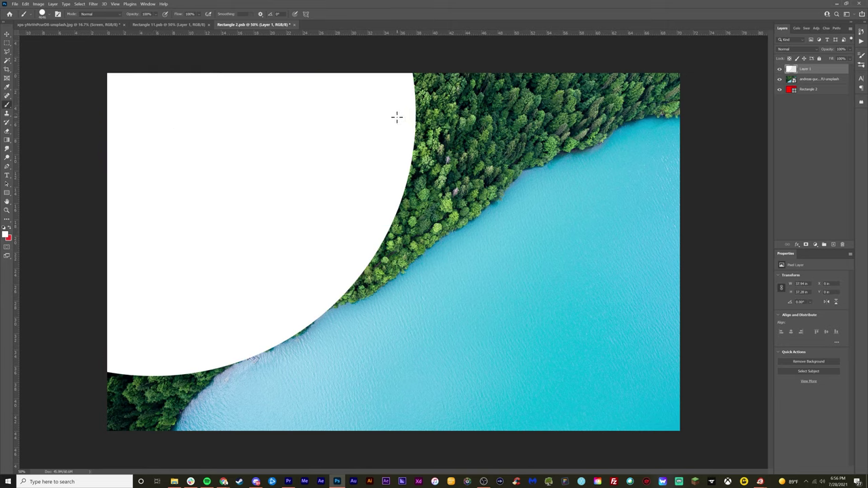
Scale the white circle down toward the upper-left corner.
key(ctrl+t)
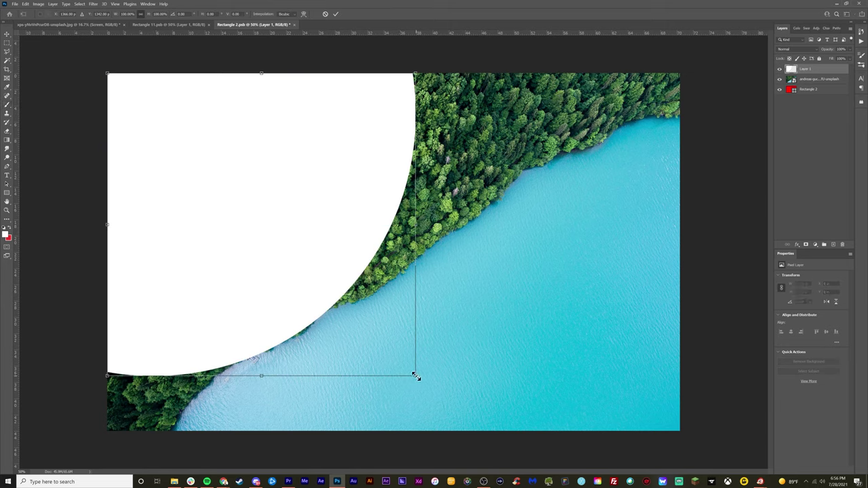
drag(415, 374, 330, 293)
key(Return)
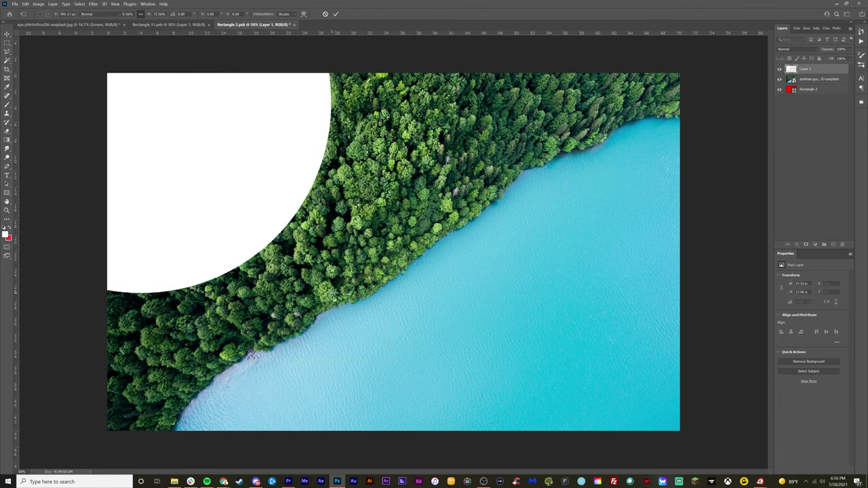
Apply a Gaussian Blur with radius 608.5 to the white circle.
key(b)
click(94, 4)
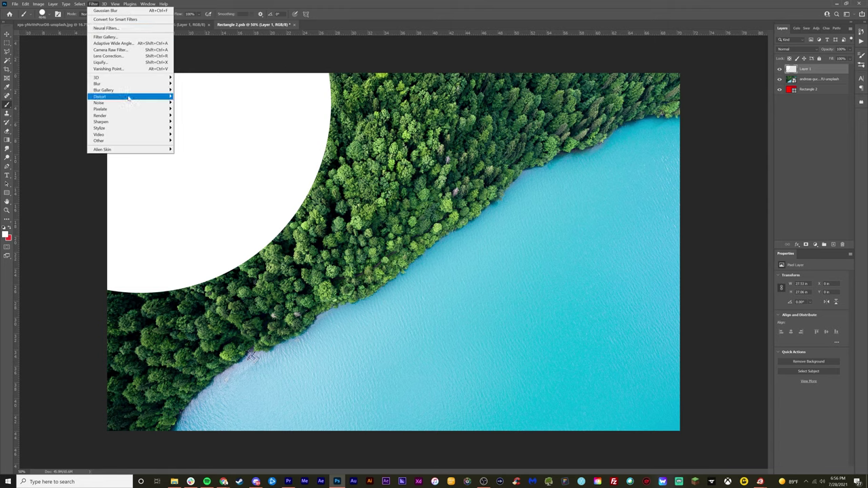
mouse_move(133, 84)
click(190, 109)
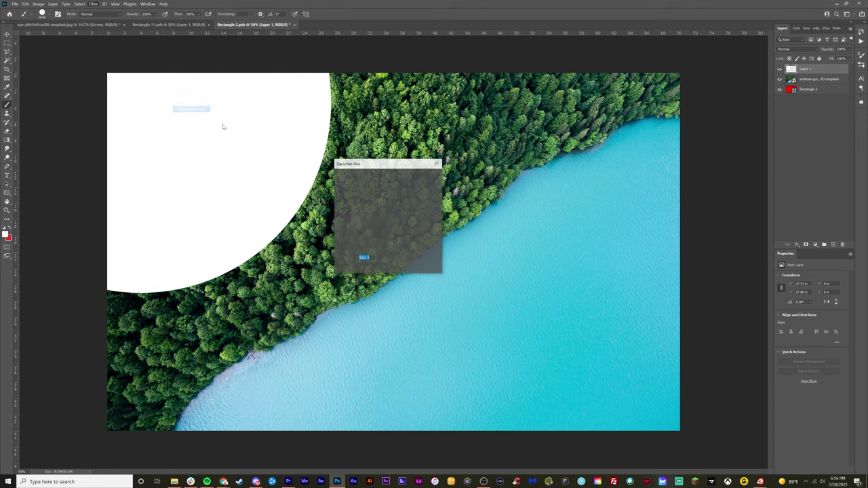
mouse_move(398, 270)
mouse_down()
mouse_move(387, 271)
mouse_move(404, 276)
mouse_up()
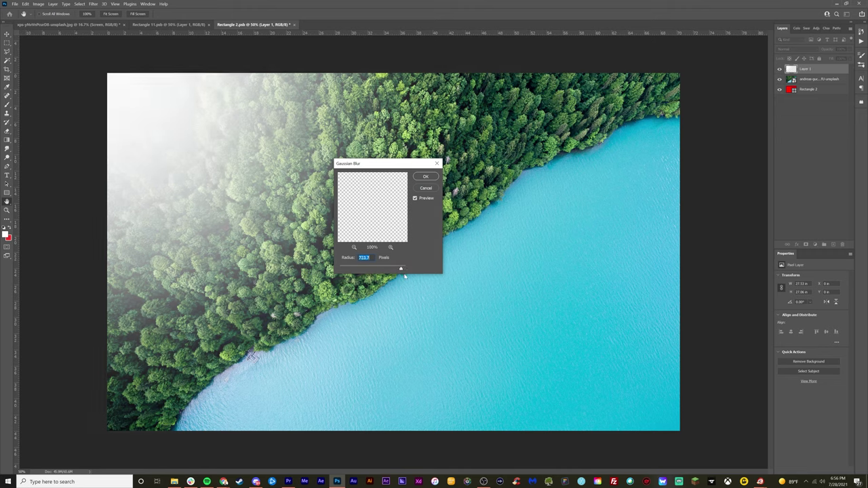
click(426, 176)
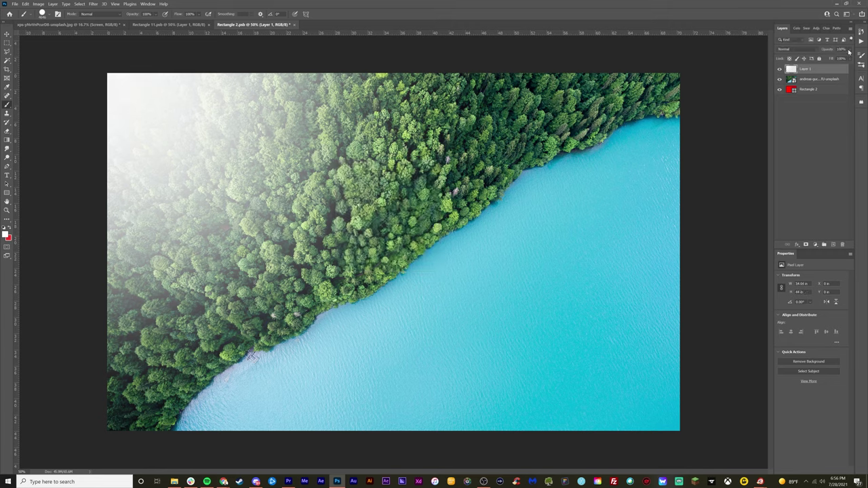
Lower Layer 1's opacity to 29%, compare it hidden and shown, and save the document.
click(848, 50)
drag(849, 59, 827, 61)
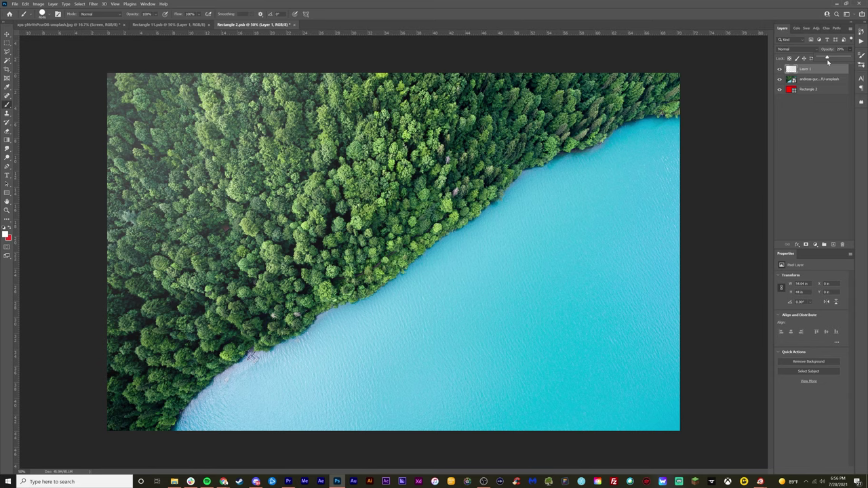
click(779, 69)
click(780, 69)
click(779, 69)
click(780, 69)
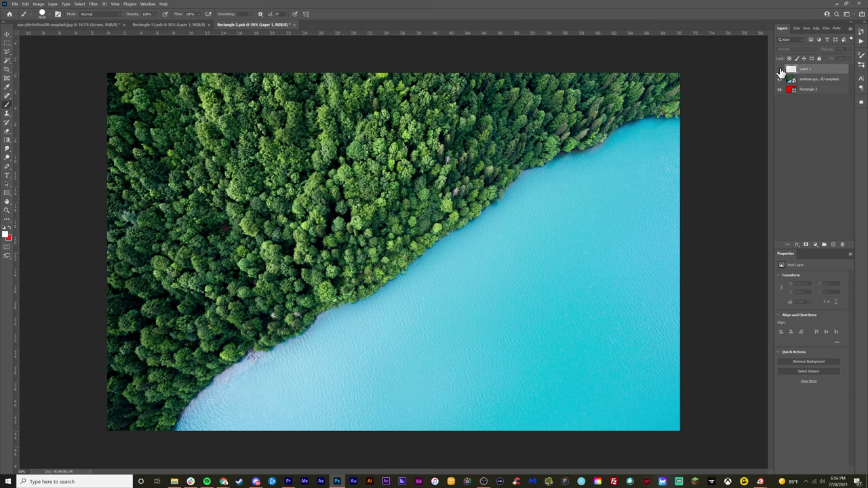
click(779, 69)
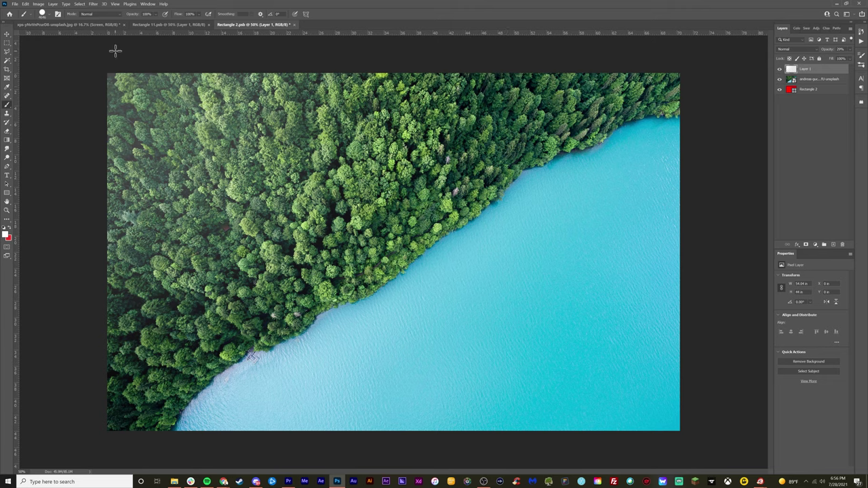
click(14, 4)
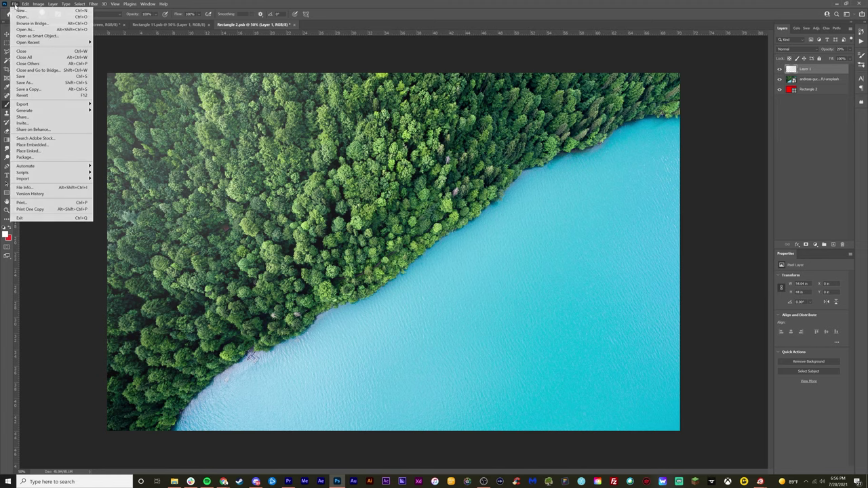
click(31, 78)
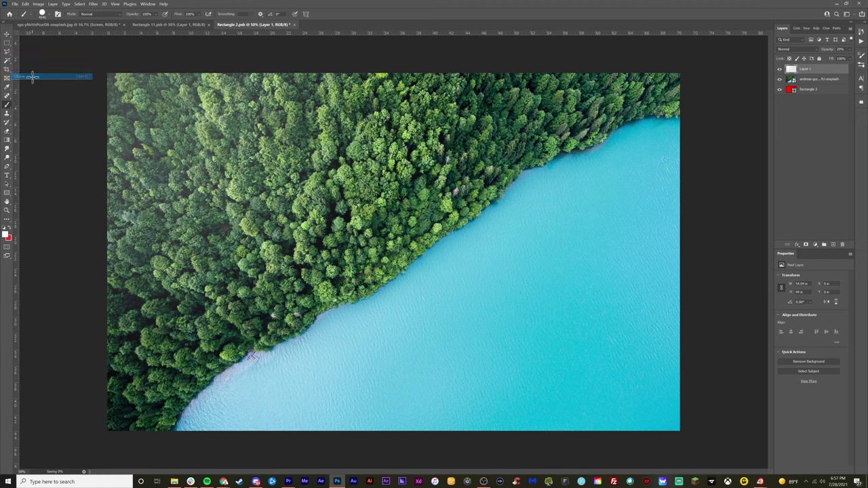
Save the edited Rectangle 2.psb smart object so the mockup picks up the new image.
click(68, 25)
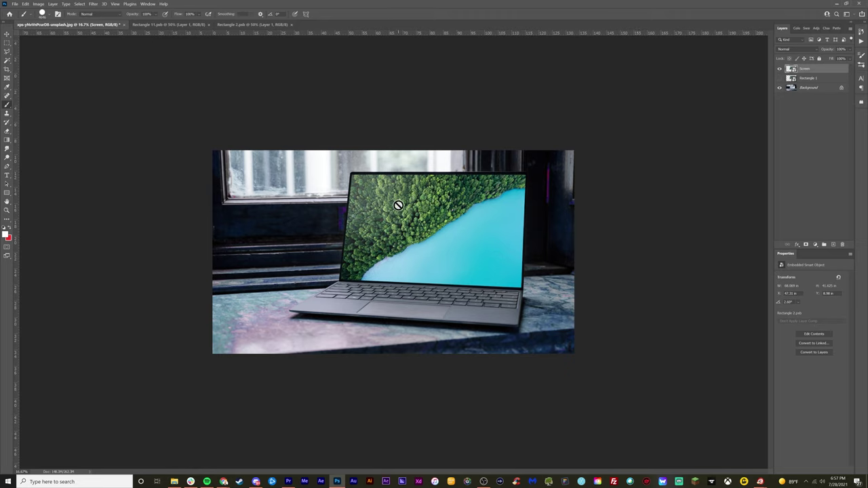
click(247, 25)
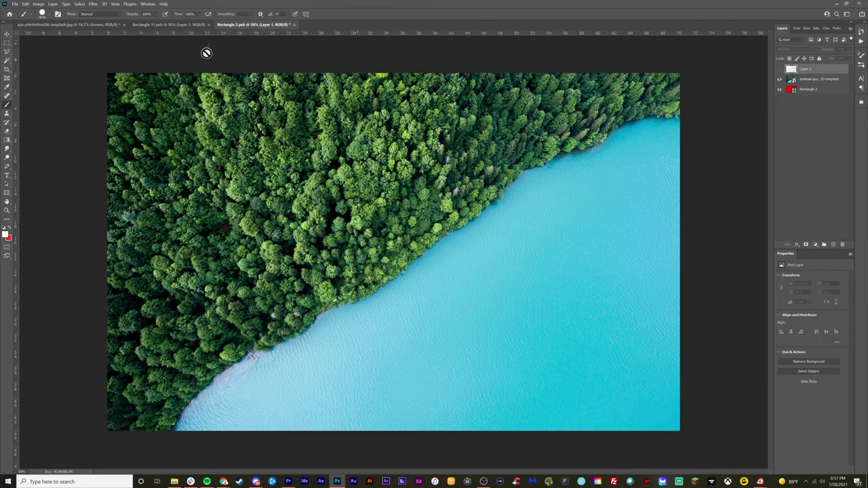
click(15, 3)
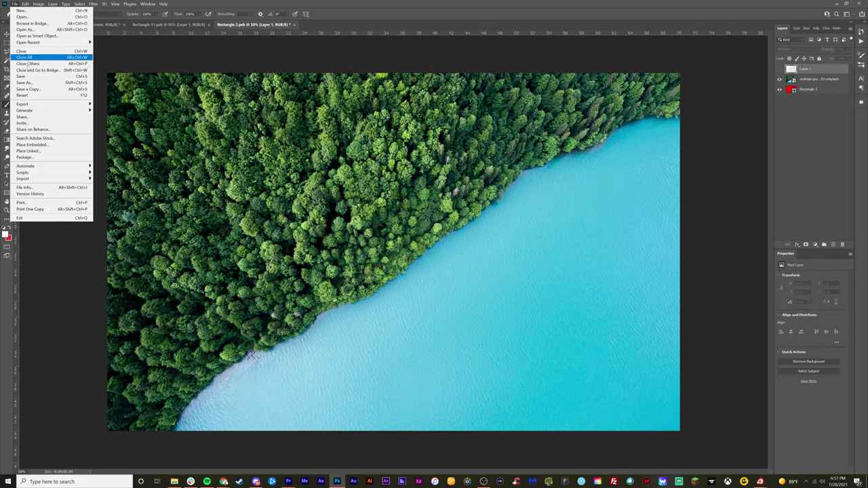
click(23, 76)
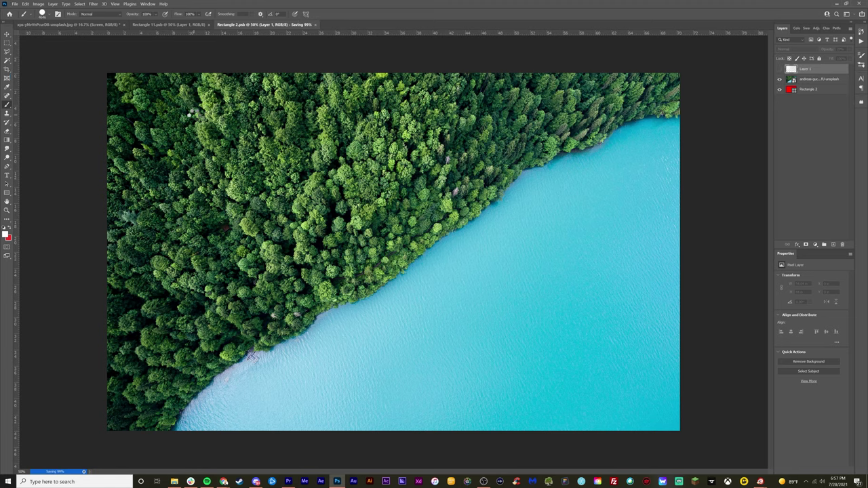
Check the updated forest-and-lake screen on the laptop mockup at different zoom levels.
key(ctrl+Tab)
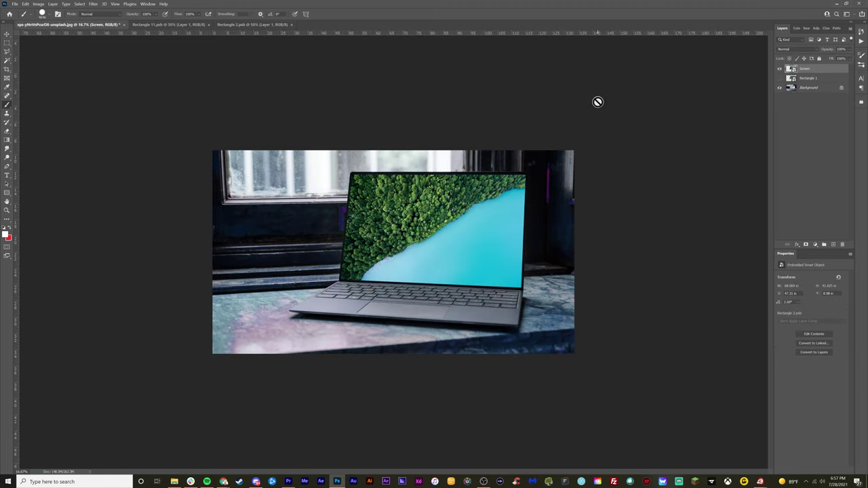
key(ctrl+plus)
key(ctrl+plus)
key(ctrl+plus)
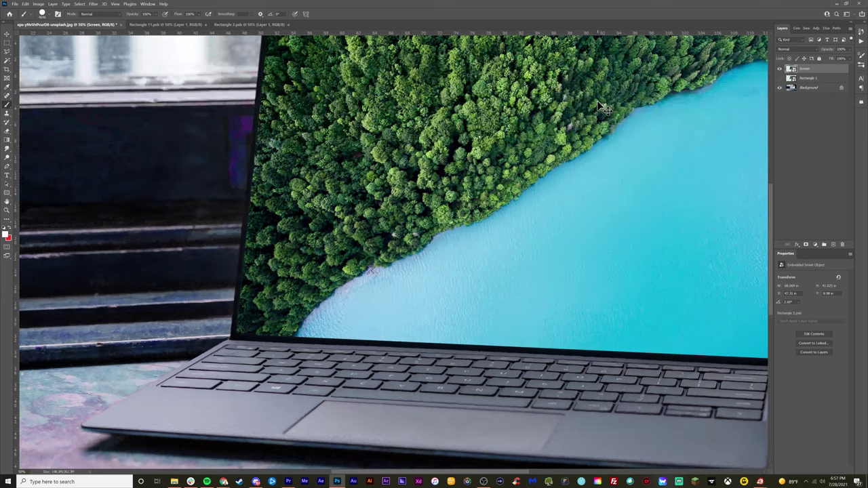
key(ctrl+minus)
key(ctrl+minus)
key(ctrl+plus)
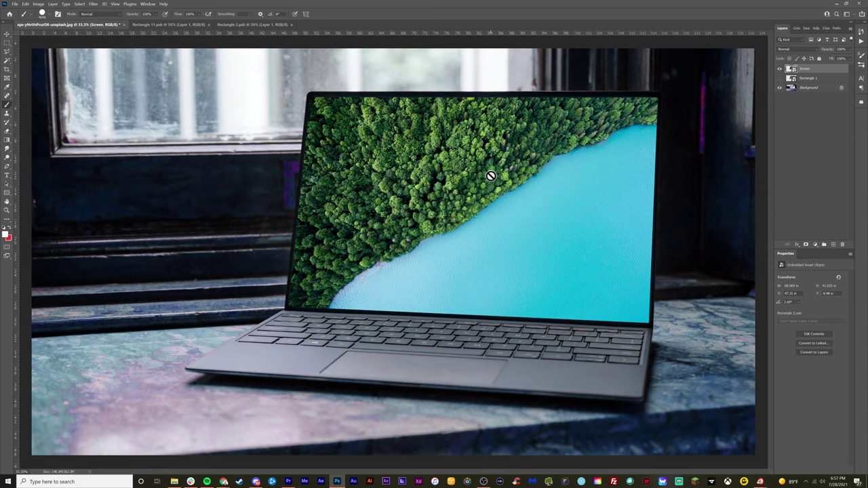
key(ctrl+minus)
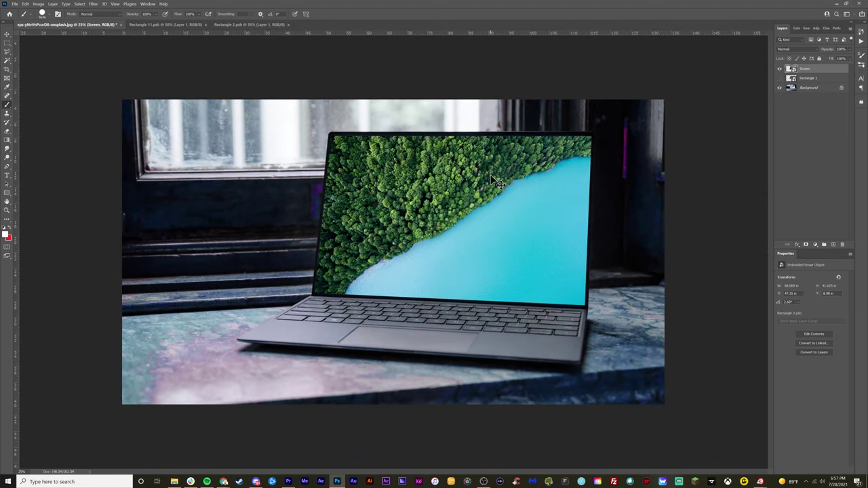